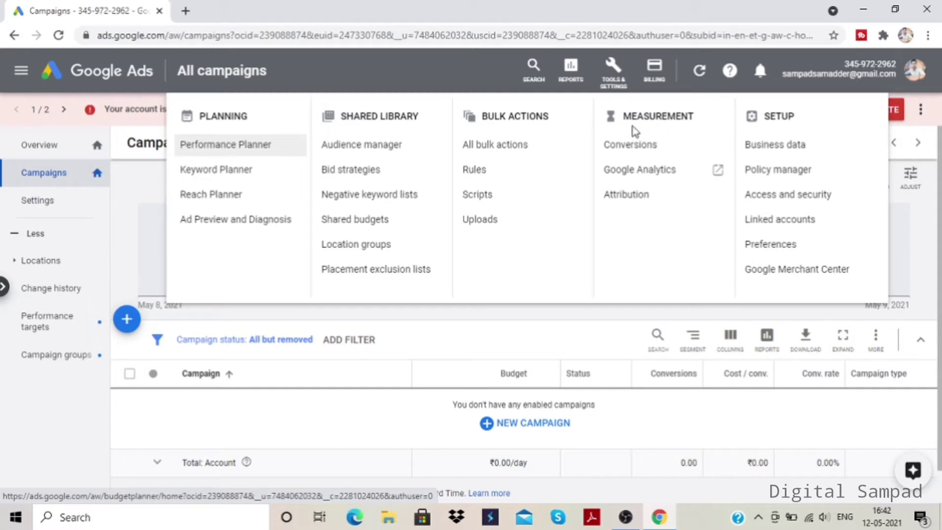
# - Open the conversions page and start a new conversion action for tracking actions on a website
pyautogui.click(646, 150)
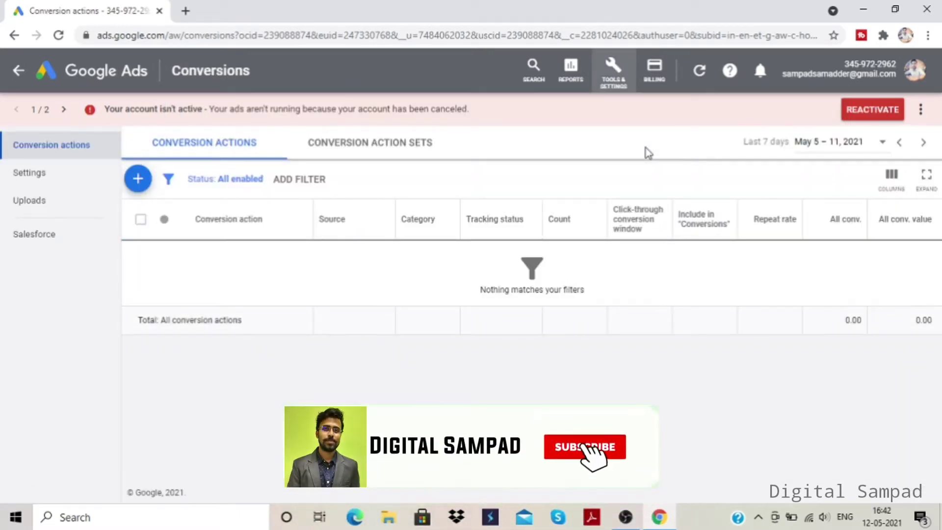
pyautogui.click(138, 179)
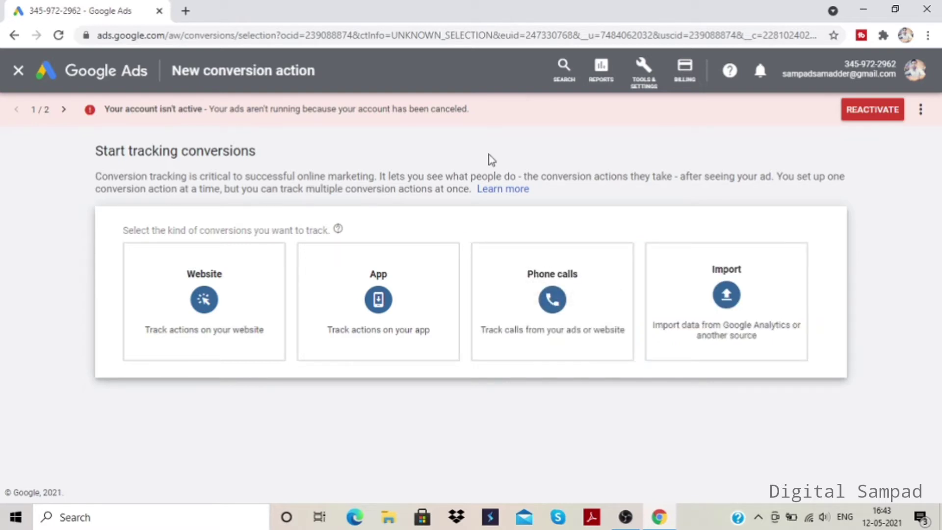
pyautogui.click(237, 282)
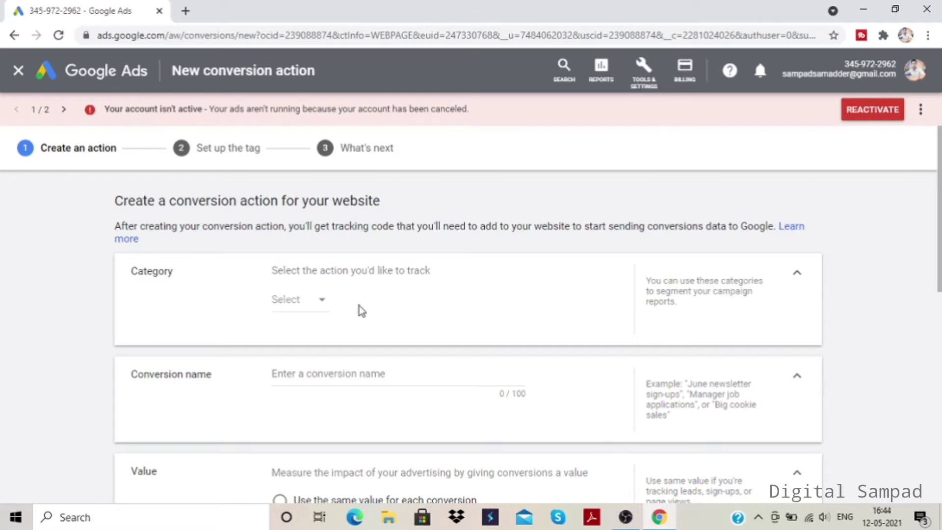
# - Set the conversion action's category to Purchase and replace its conversion name with Books
pyautogui.click(324, 307)
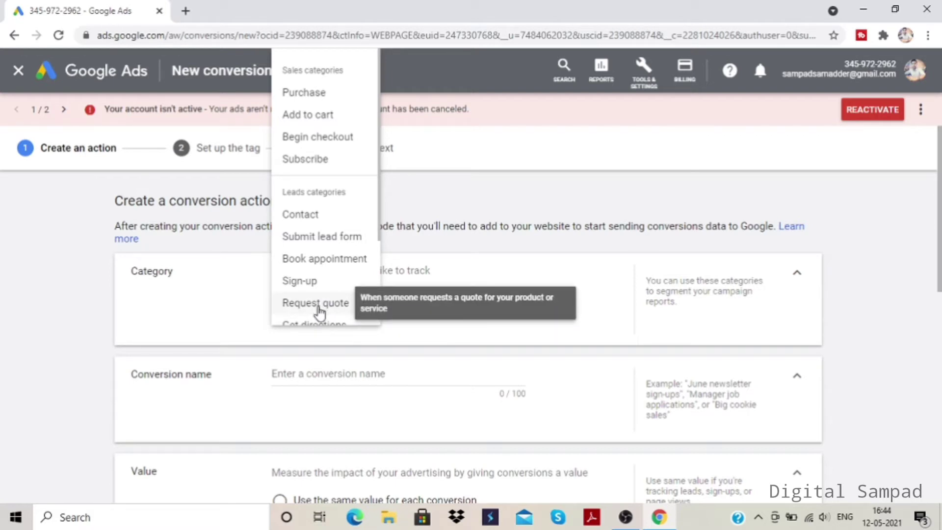
pyautogui.click(341, 101)
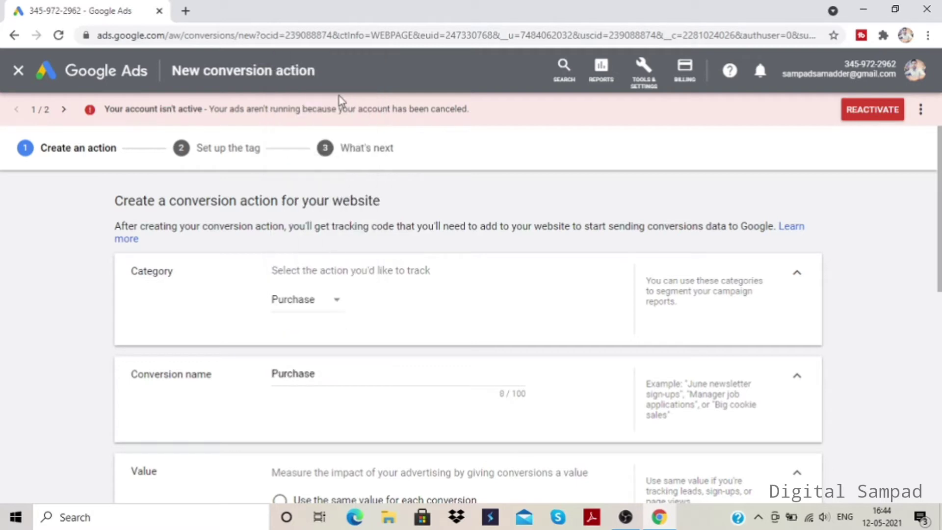
pyautogui.moveTo(321, 377); pyautogui.dragTo(264, 376)
pyautogui.press('BackSpace')
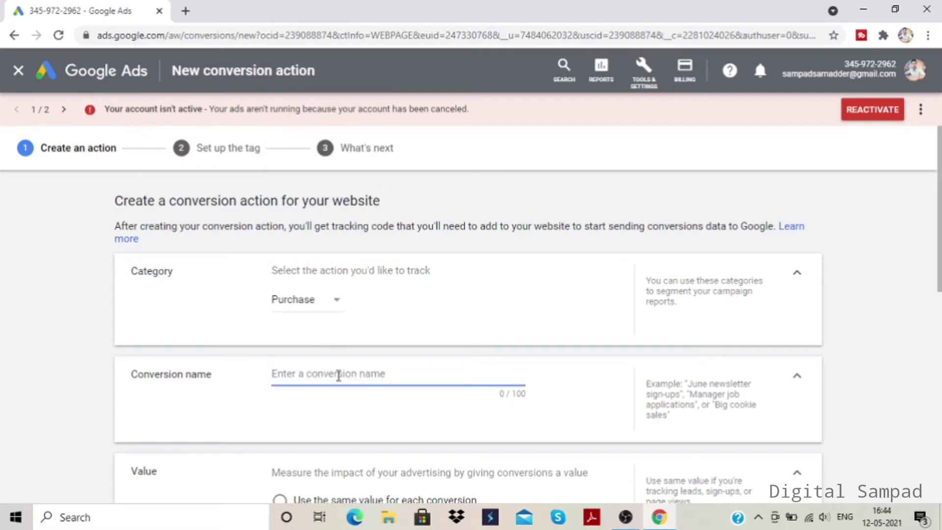
pyautogui.write('Books')
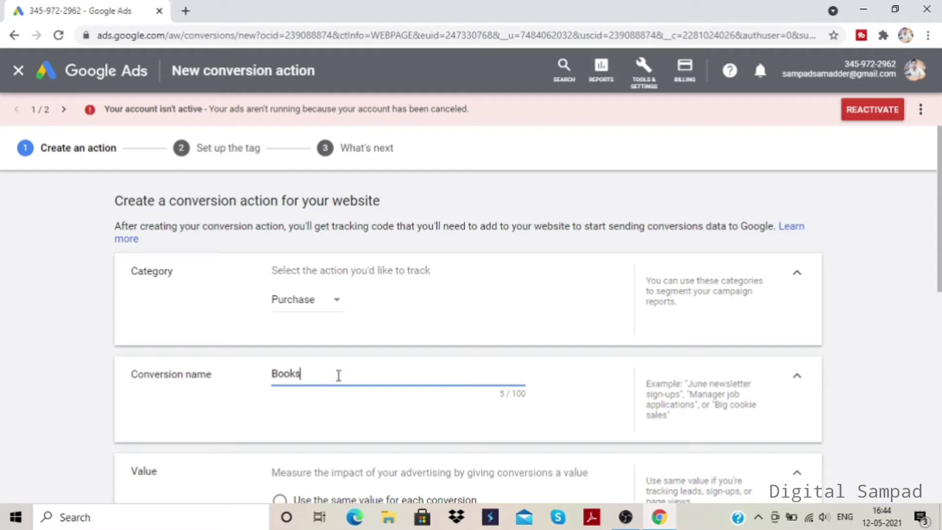
pyautogui.click(393, 406)
# - Set the conversion value to use different values for each conversion, with a default of 1 Indian Rupee
pyautogui.scroll(-1, 380, 357)
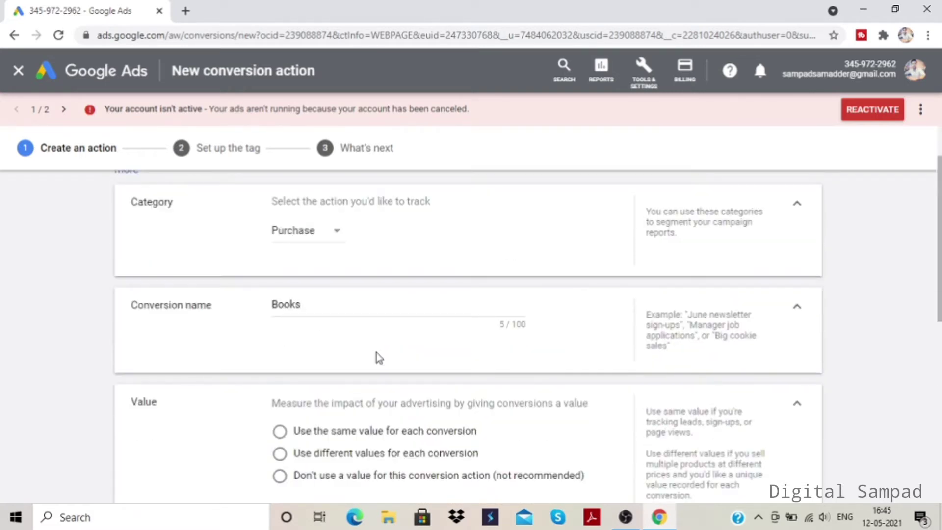
pyautogui.scroll(-2, 379, 358)
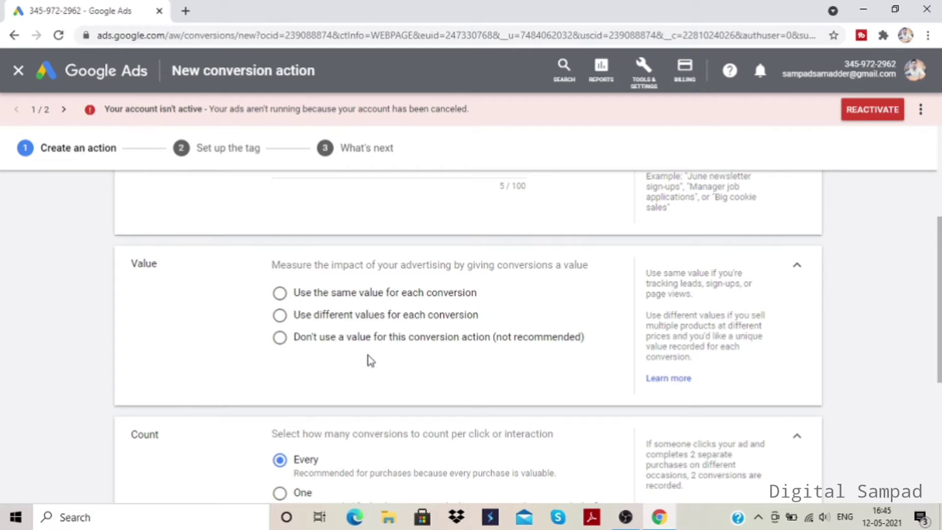
pyautogui.click(406, 323)
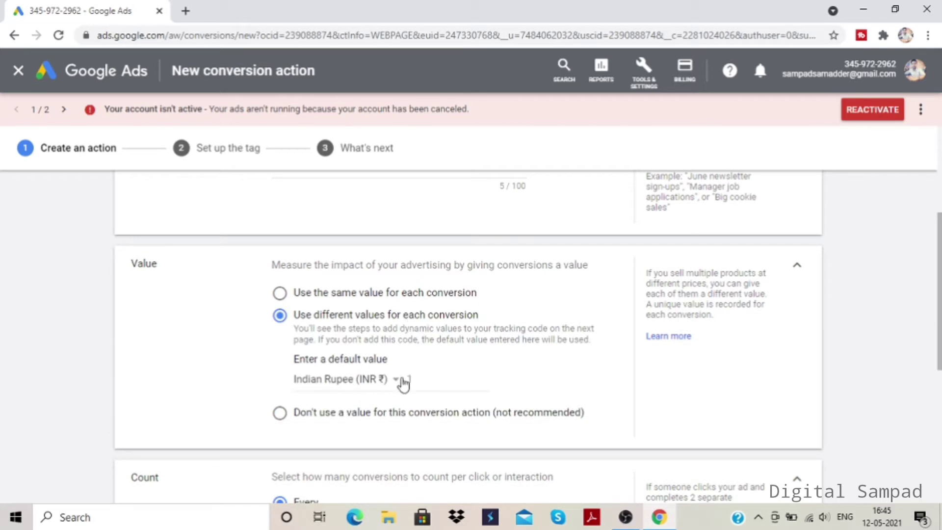
pyautogui.click(424, 380)
pyautogui.press('BackSpace')
pyautogui.write('1')
# - Select 30 days as the click-through conversion window
pyautogui.scroll(-4, 272, 340)
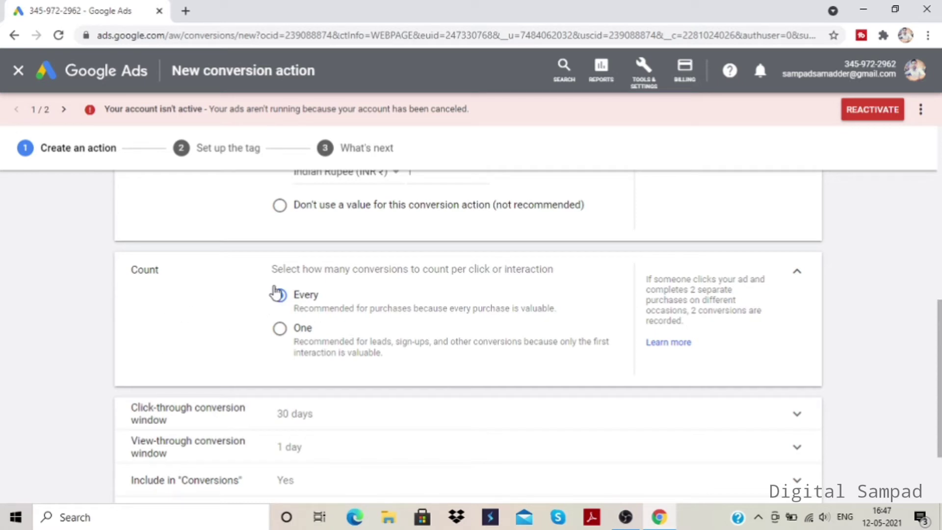
pyautogui.scroll(-2, 373, 388)
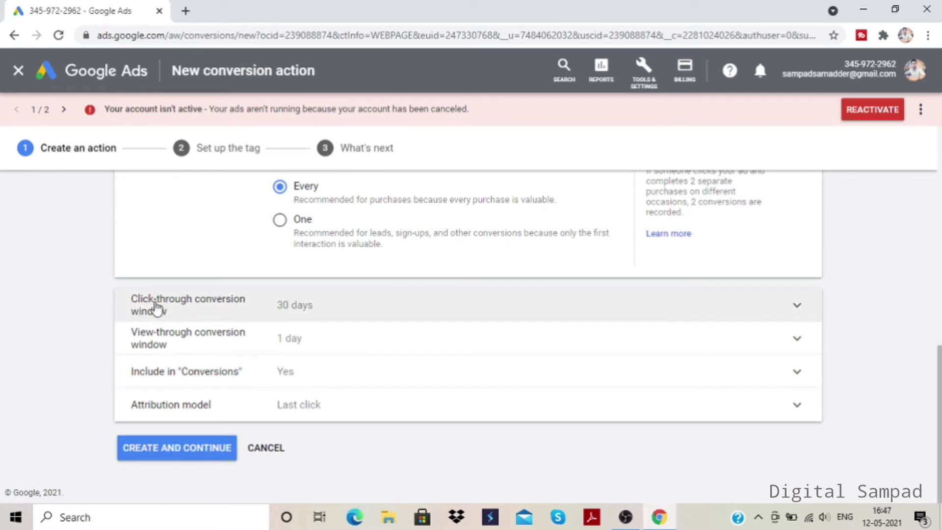
pyautogui.click(309, 310)
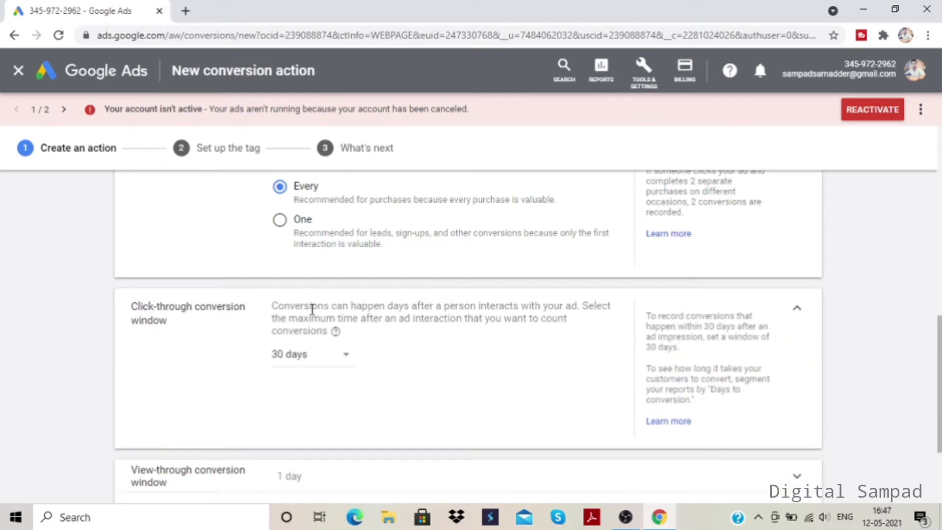
pyautogui.click(332, 357)
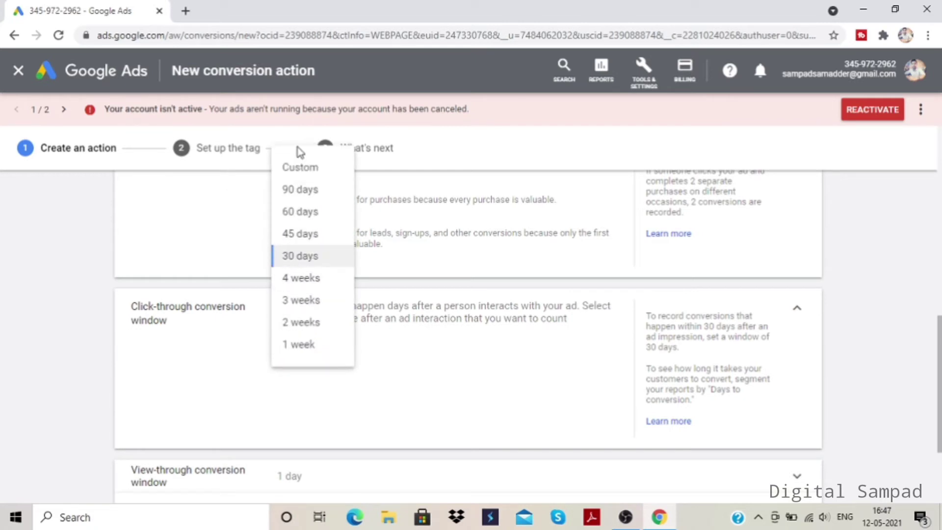
pyautogui.click(313, 257)
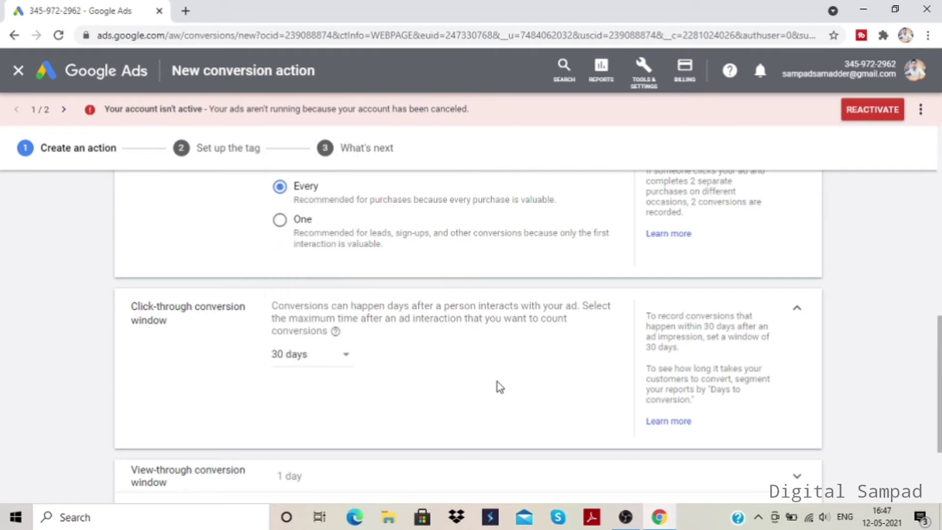
# - Review the view-through conversion window without changing it, and create the conversion action to continue to tag setup
pyautogui.scroll(-2, 496, 382)
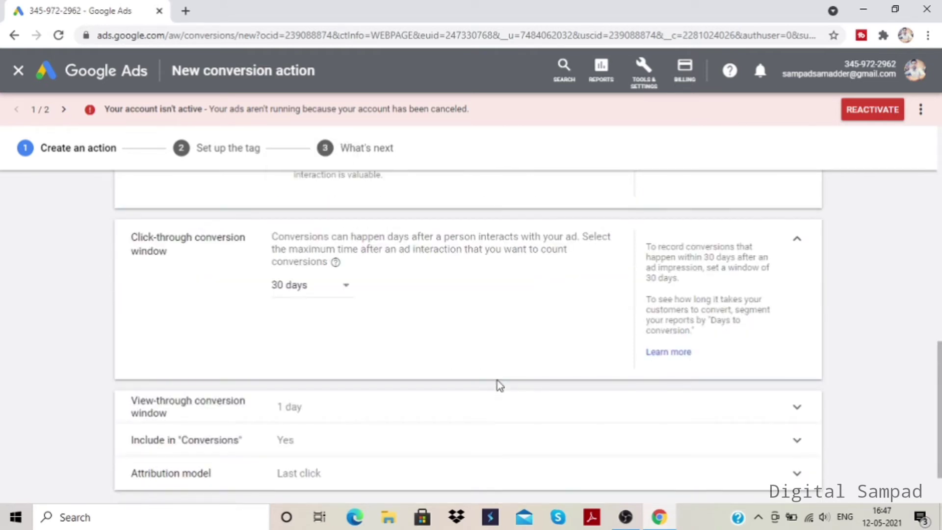
pyautogui.scroll(-2, 494, 362)
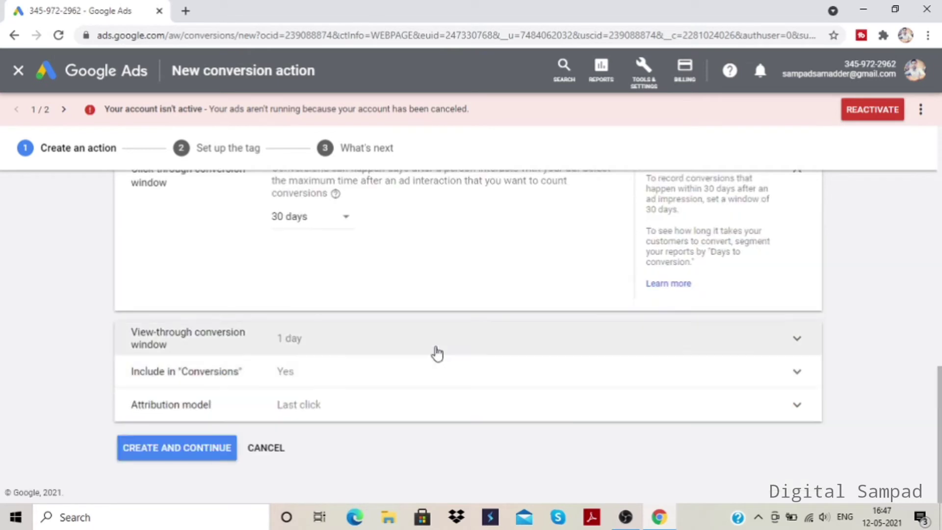
pyautogui.click(359, 350)
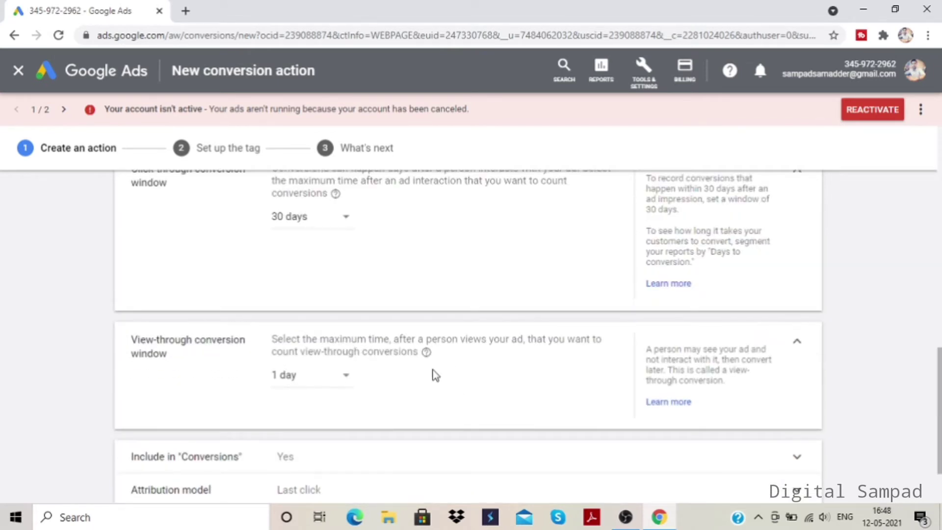
pyautogui.click(799, 343)
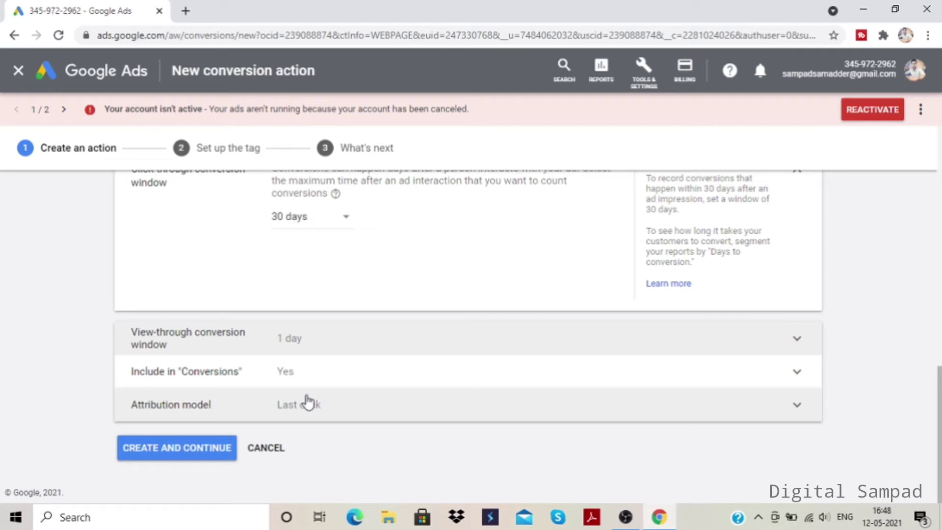
pyautogui.click(171, 454)
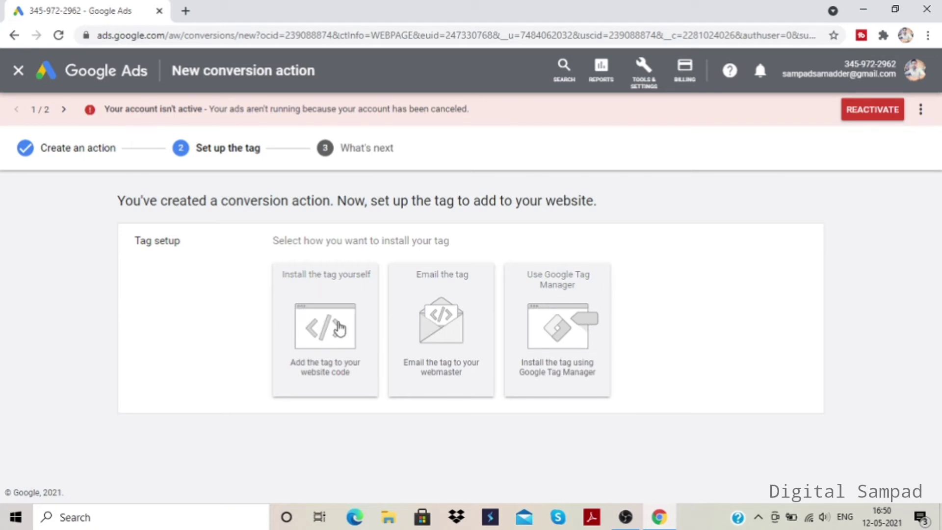
# - Choose to install the tag yourself, check where it must be pasted, and select the whole global site tag snippet
pyautogui.click(323, 343)
pyautogui.scroll(-5, 598, 337)
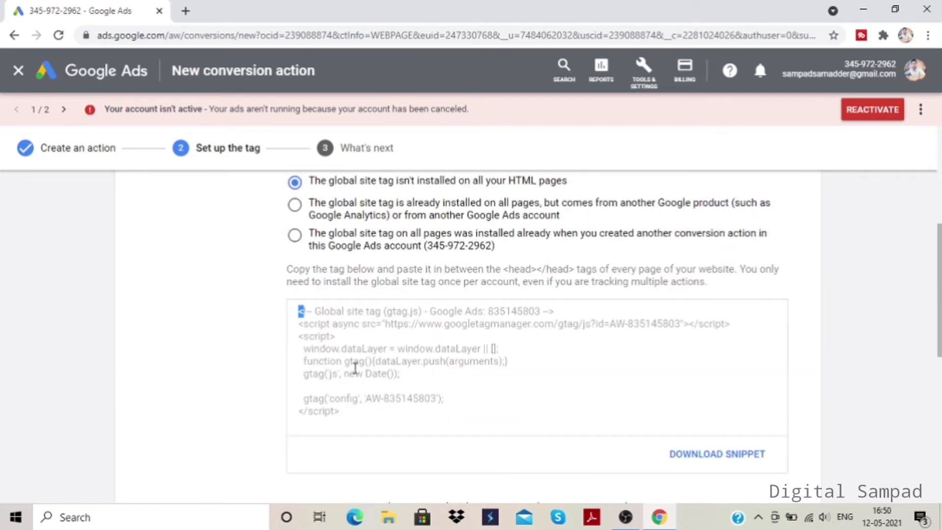
pyautogui.click(383, 392)
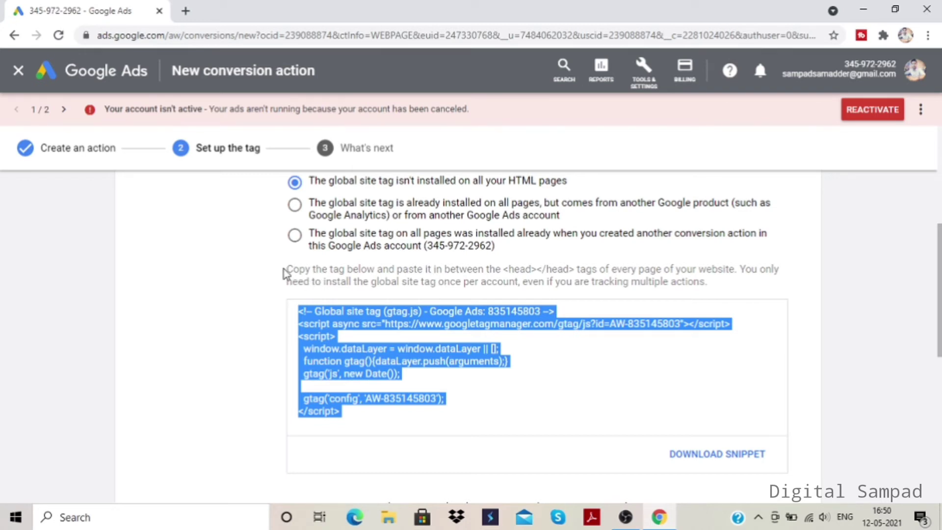
pyautogui.moveTo(286, 270); pyautogui.dragTo(577, 270)
pyautogui.click(473, 280)
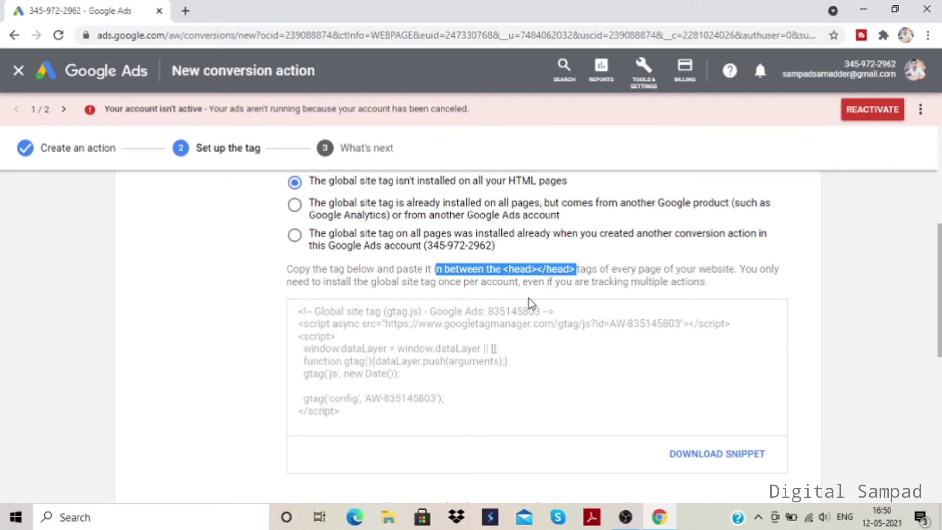
pyautogui.click(527, 342)
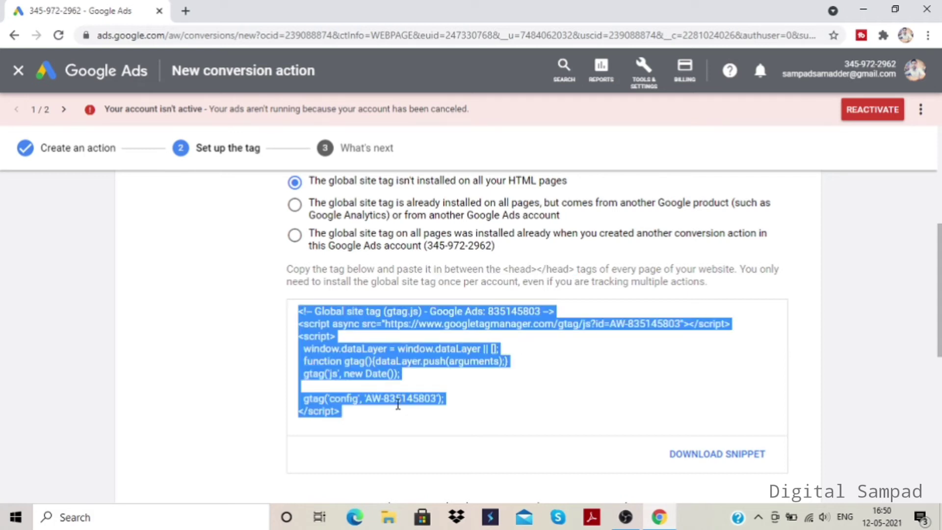
pyautogui.click(531, 390)
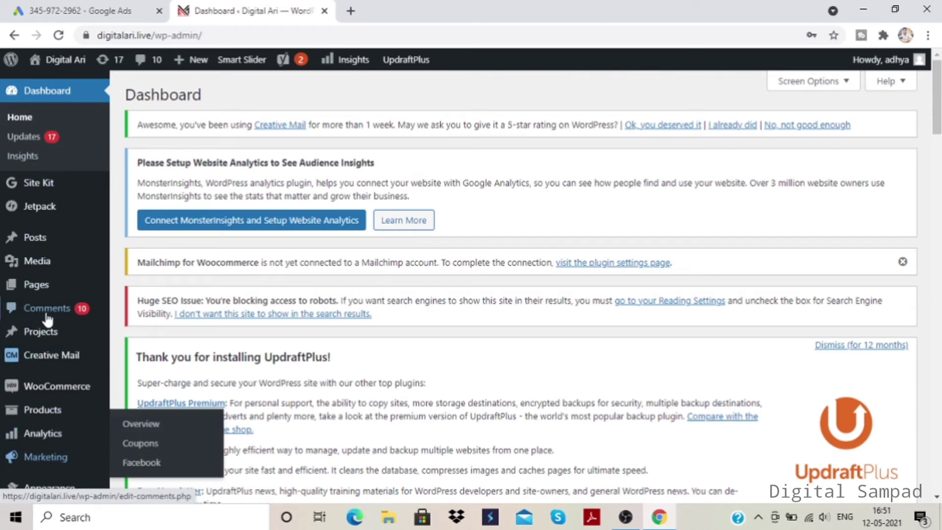
# - In the WordPress dashboard, open the Divi theme's header.php file in the Theme Editor
pyautogui.scroll(-3, 30, 457)
pyautogui.moveTo(52, 350)
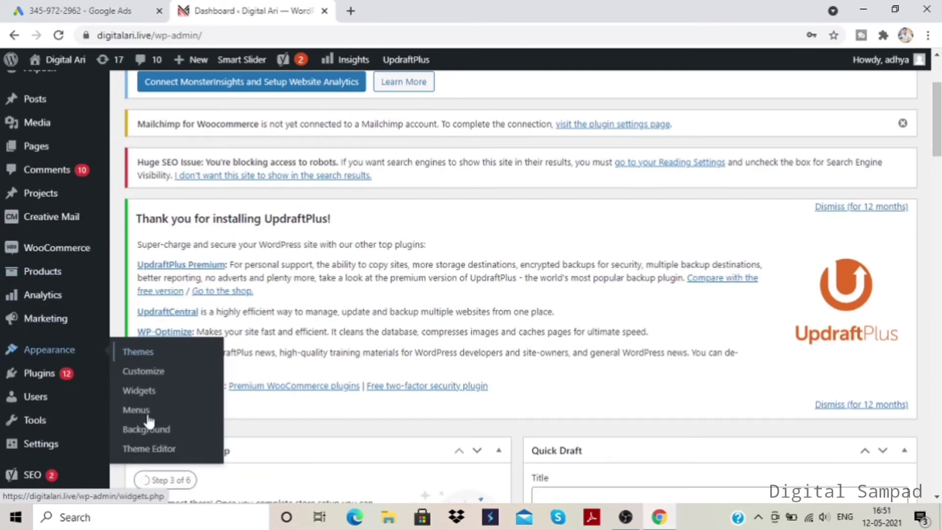
pyautogui.click(167, 452)
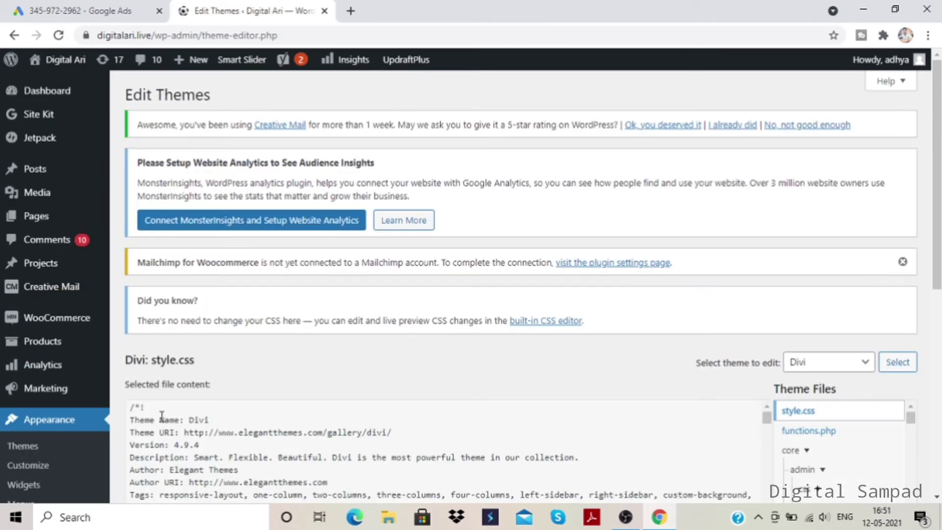
pyautogui.scroll(-4, 306, 351)
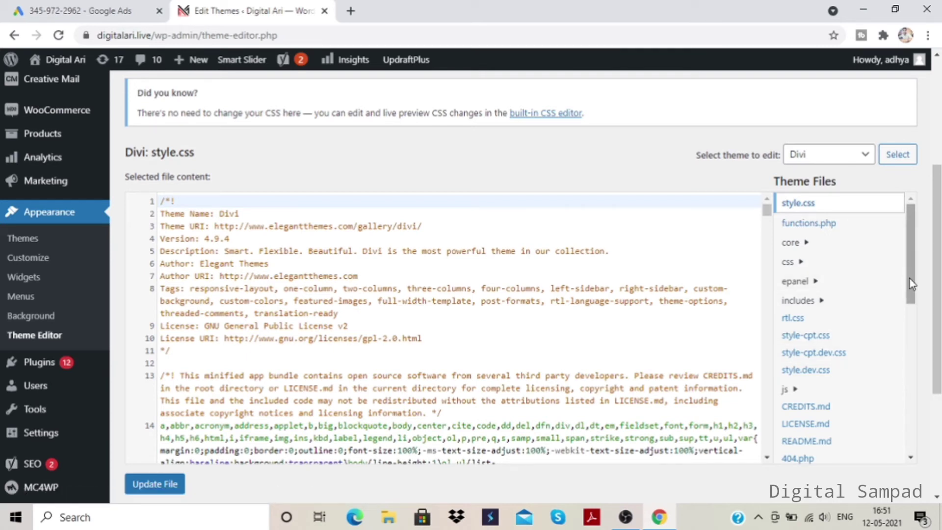
pyautogui.moveTo(909, 279); pyautogui.dragTo(936, 360)
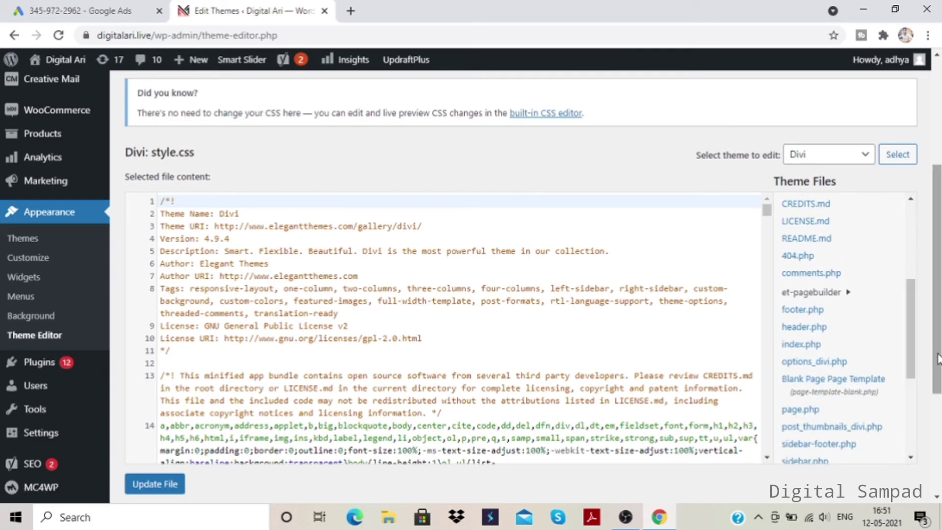
pyautogui.click(824, 334)
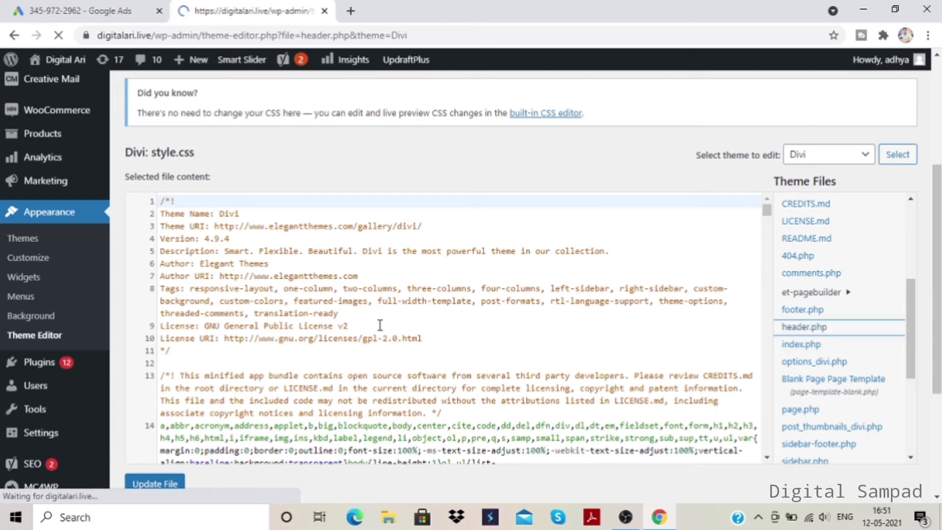
pyautogui.scroll(-3, 352, 321)
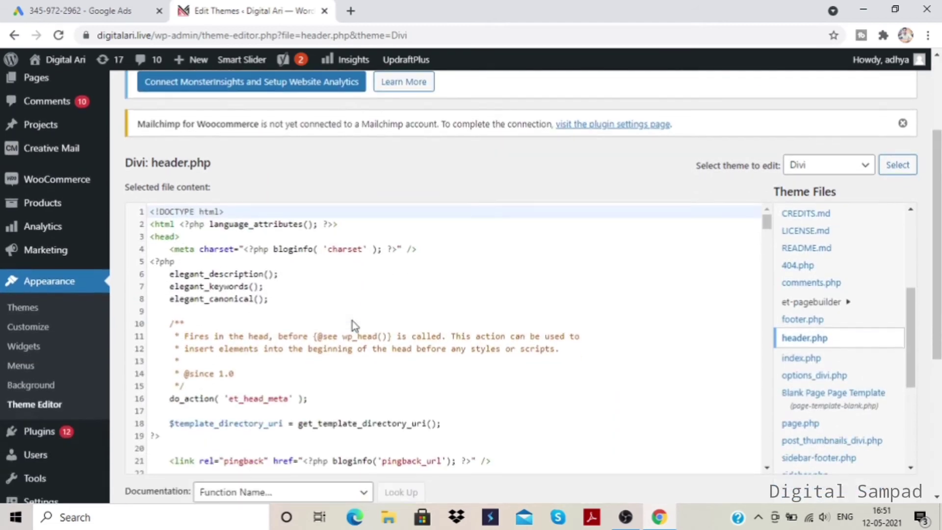
# - Recheck the tag placement instruction in Google Ads and locate the opening and closing head tags in header.php
pyautogui.click(74, 10)
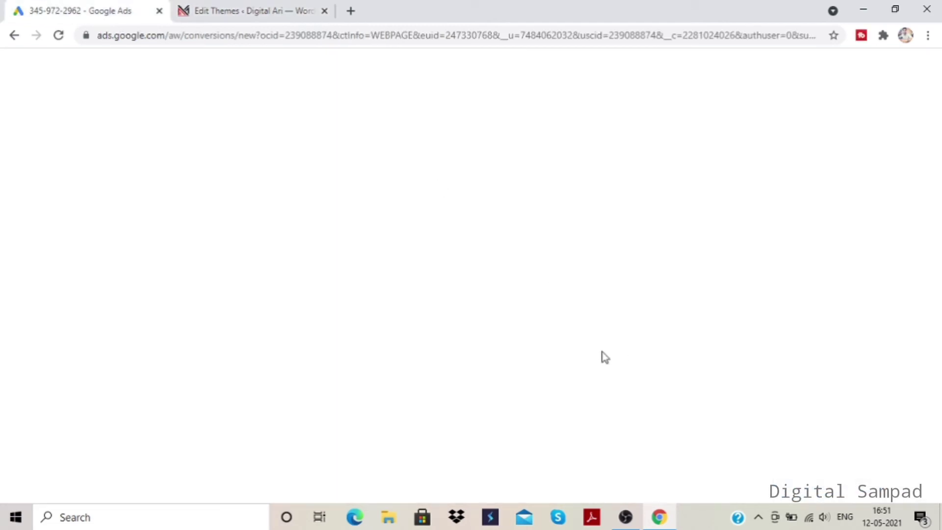
pyautogui.moveTo(504, 269); pyautogui.dragTo(574, 269)
pyautogui.hotkey('ctrl', 'Tab')
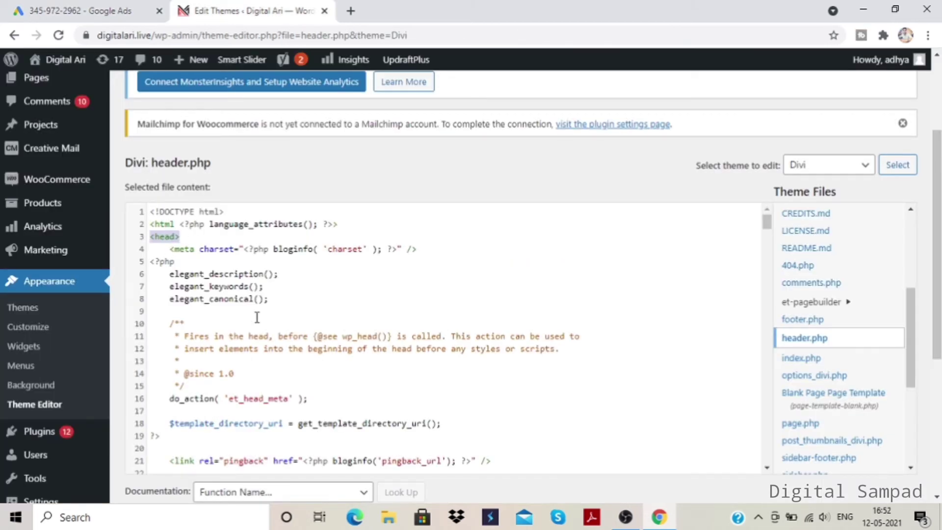
pyautogui.scroll(-5, 257, 302)
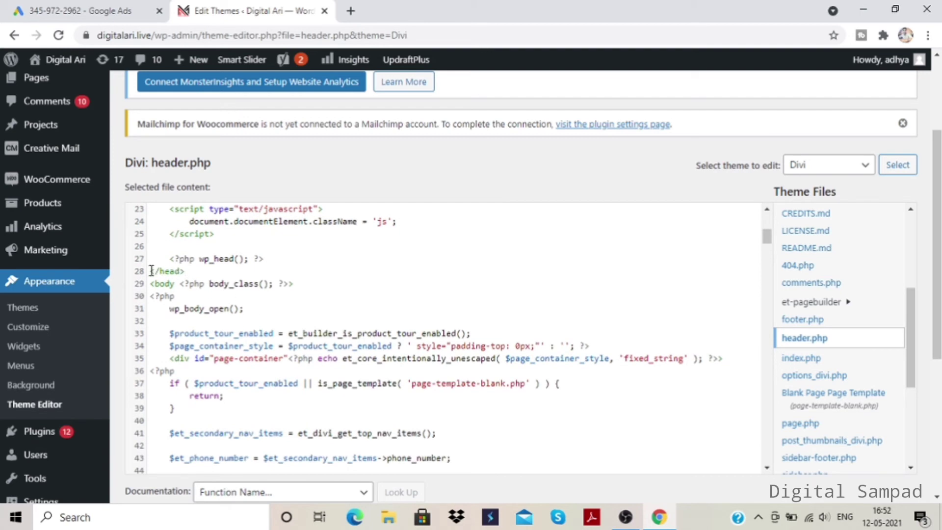
pyautogui.moveTo(151, 271); pyautogui.dragTo(186, 271)
pyautogui.scroll(5, 265, 333)
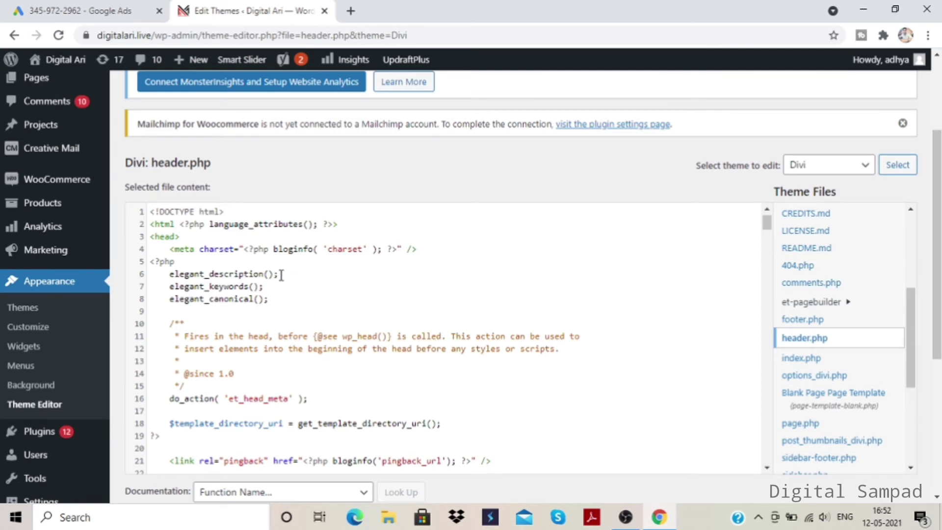
# - Paste the global site tag after the wp_head() line, before the closing head tag in header.php, and update the file
pyautogui.scroll(-5, 281, 275)
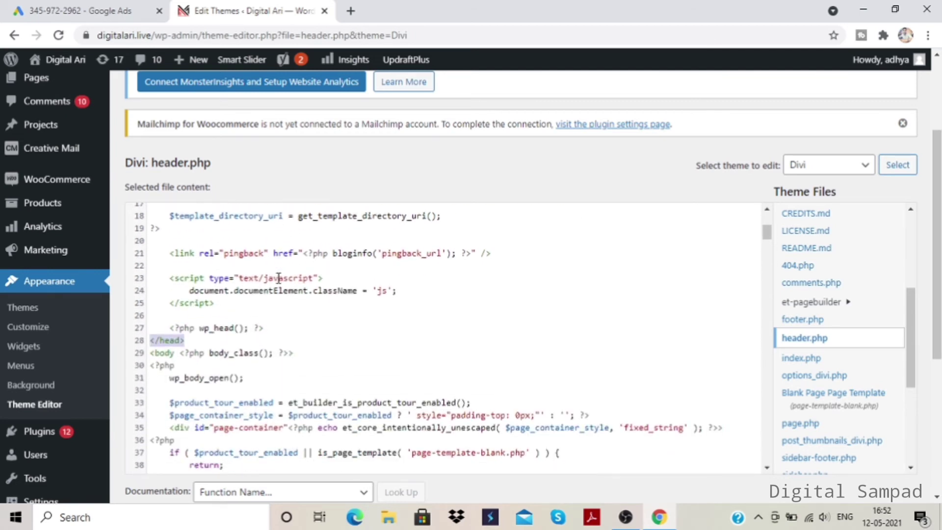
pyautogui.click(278, 327)
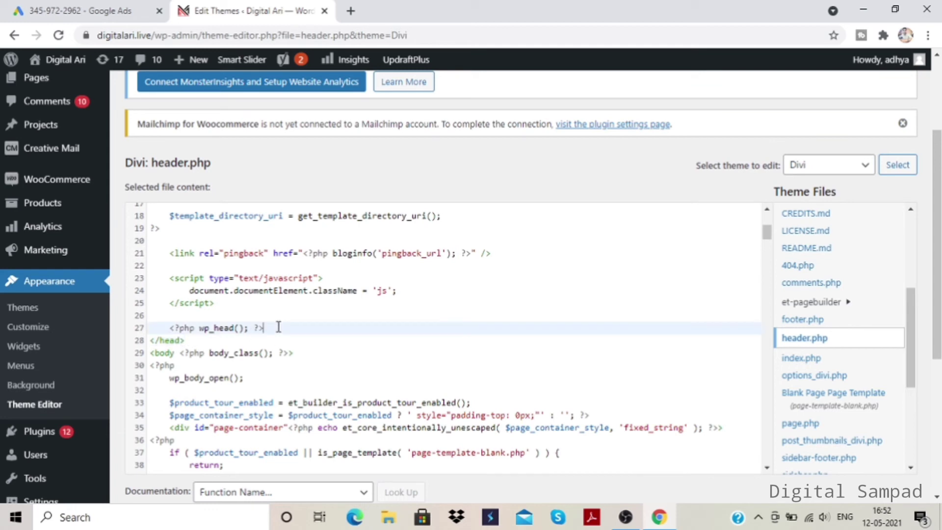
pyautogui.press('Return')
pyautogui.press('Return')
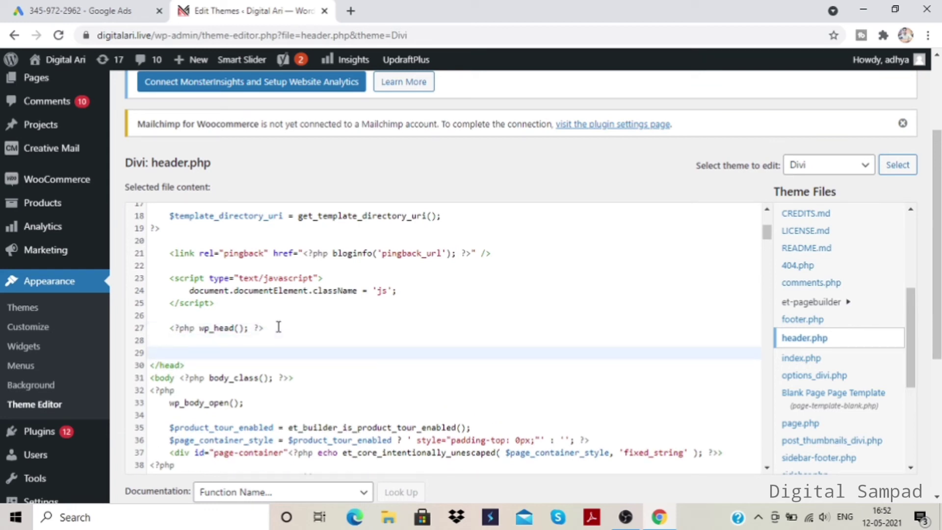
pyautogui.click(277, 322)
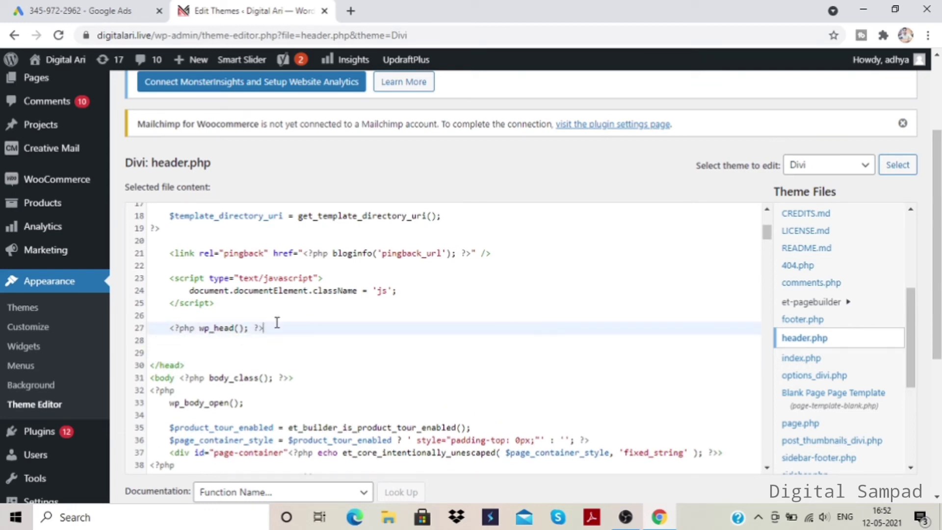
pyautogui.write('<!-- Global site tag (gtag.js) - Google Ads: 835145803 --> <script async src="https://www.googletagmanager.com/gtag/js?id=AW-835145803"></script> <script>   window.dataLayer = window.dataLayer || [];   function gtag(){dataLayer.push(arguments);}   gtag(\'js\', new Date());    gtag(\'config\', \'AW-835145803\'); </script>')
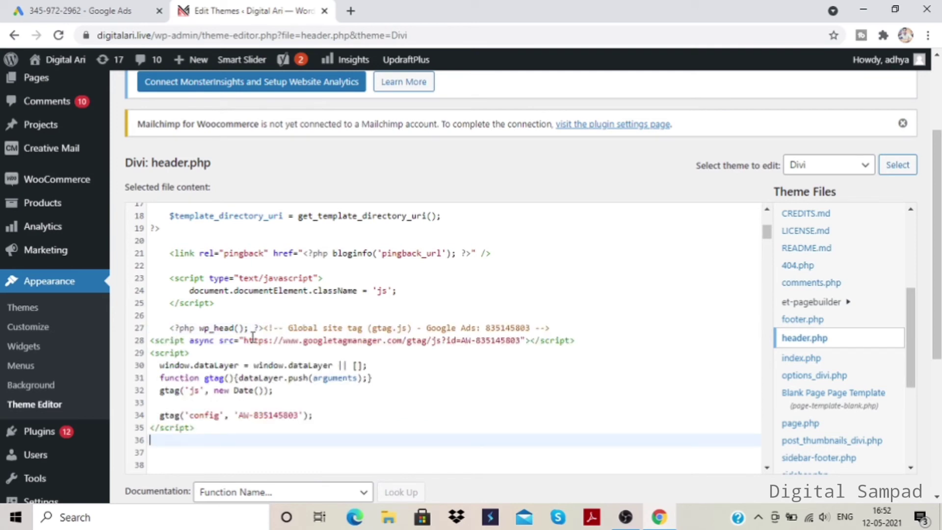
pyautogui.scroll(-1, 154, 372)
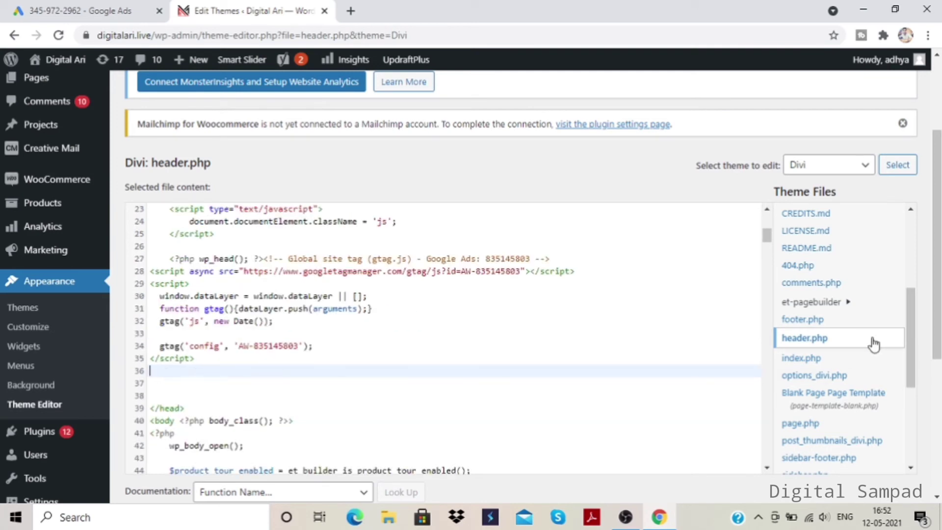
pyautogui.scroll(-2, 441, 245)
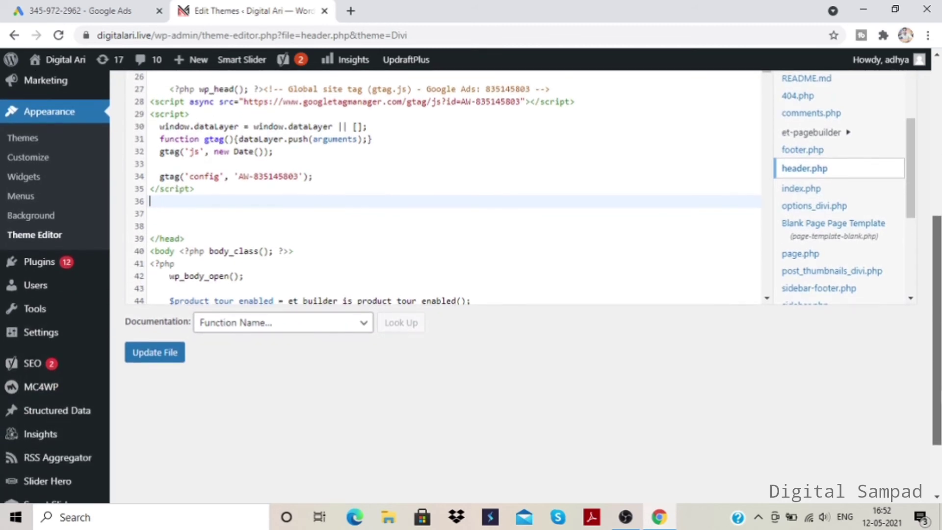
pyautogui.click(165, 354)
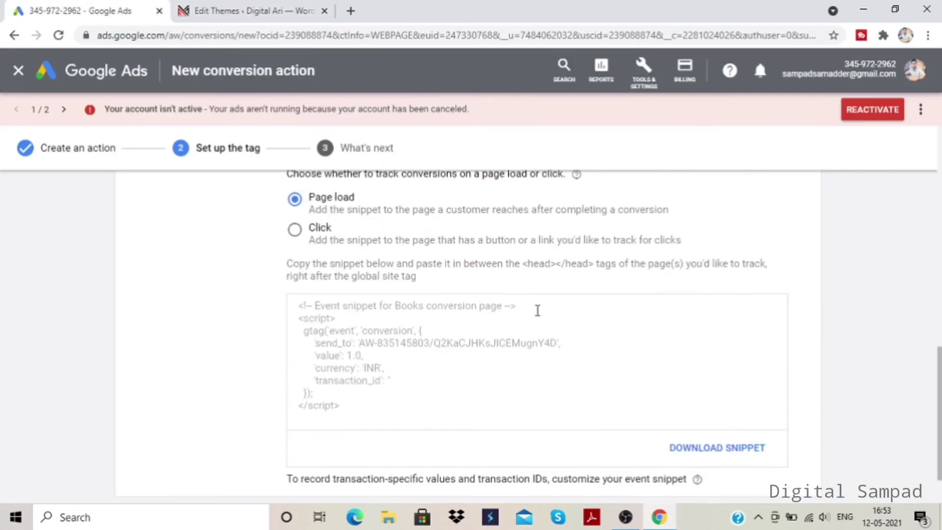
# - Back in Google Ads, continue past the event snippet in the tag setup and finish the Books conversion action
pyautogui.scroll(-1, 538, 310)
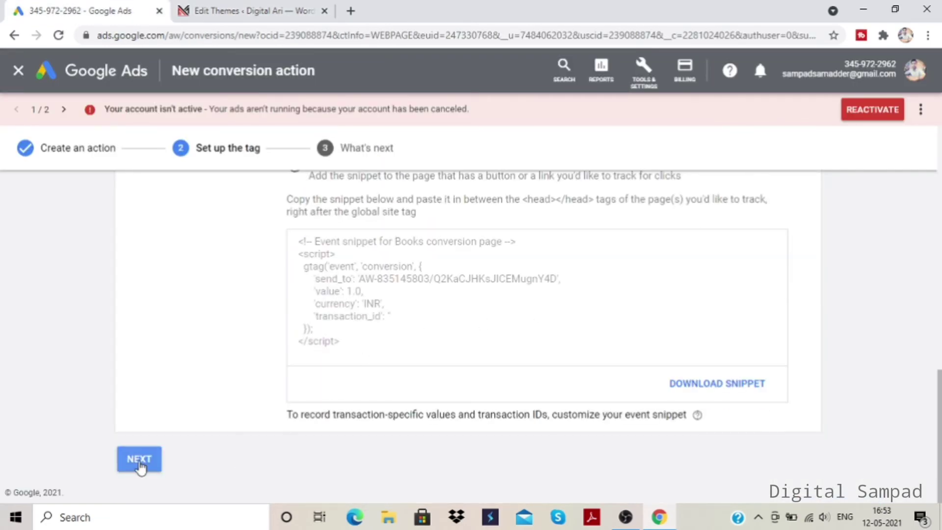
pyautogui.click(139, 462)
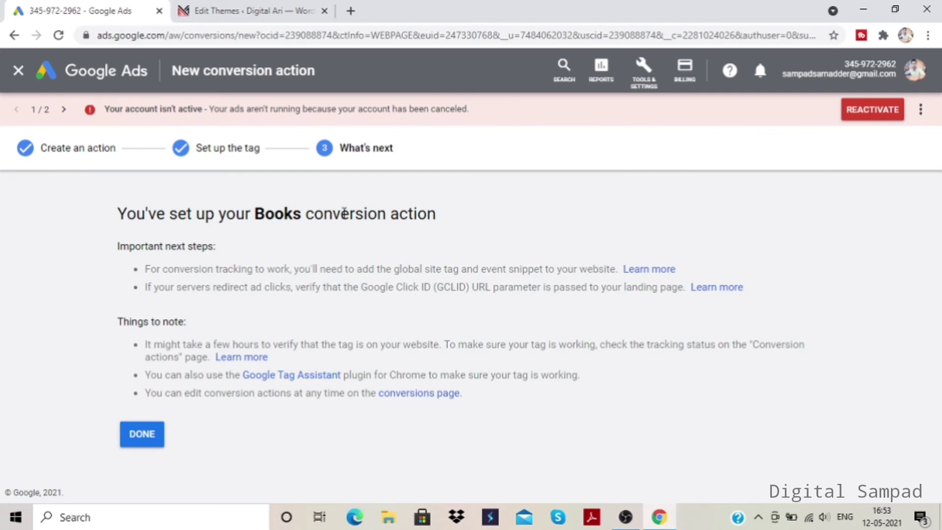
pyautogui.click(140, 439)
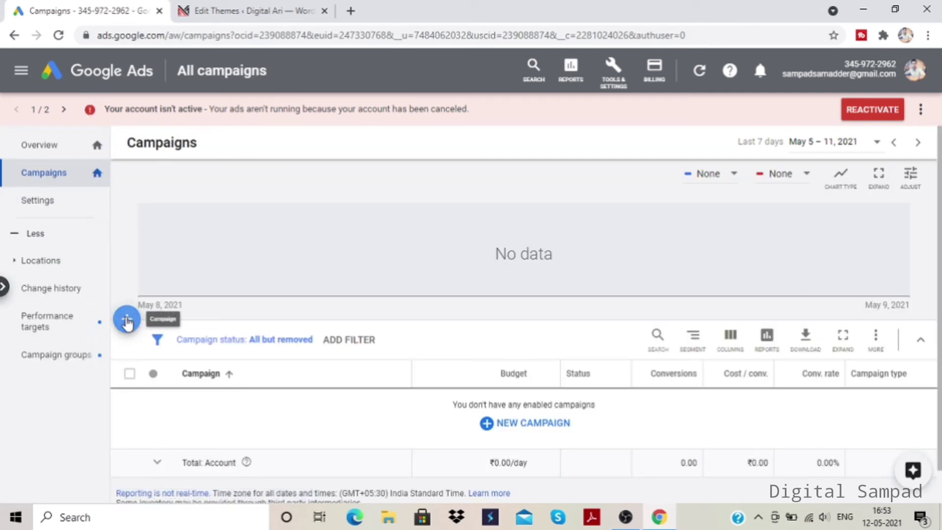
# - Start a new campaign with Sales as its goal
pyautogui.click(127, 319)
pyautogui.click(186, 373)
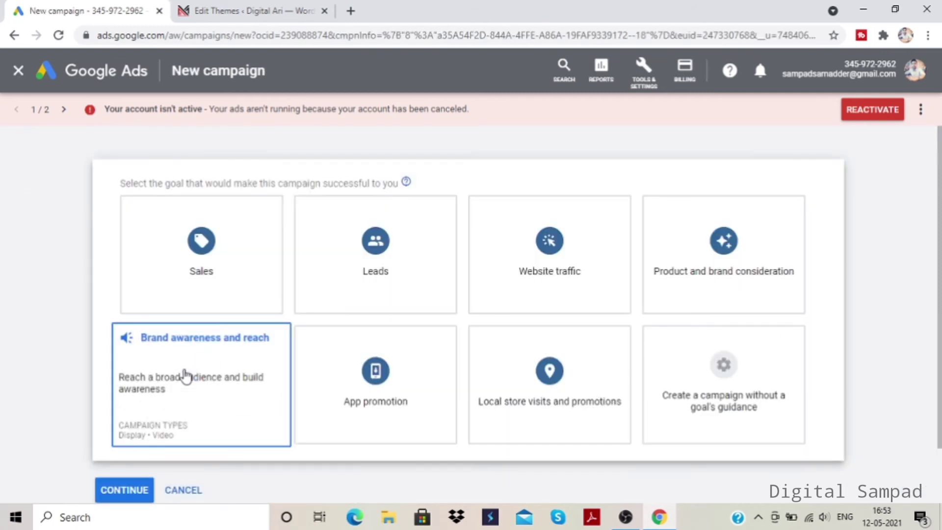
pyautogui.click(204, 246)
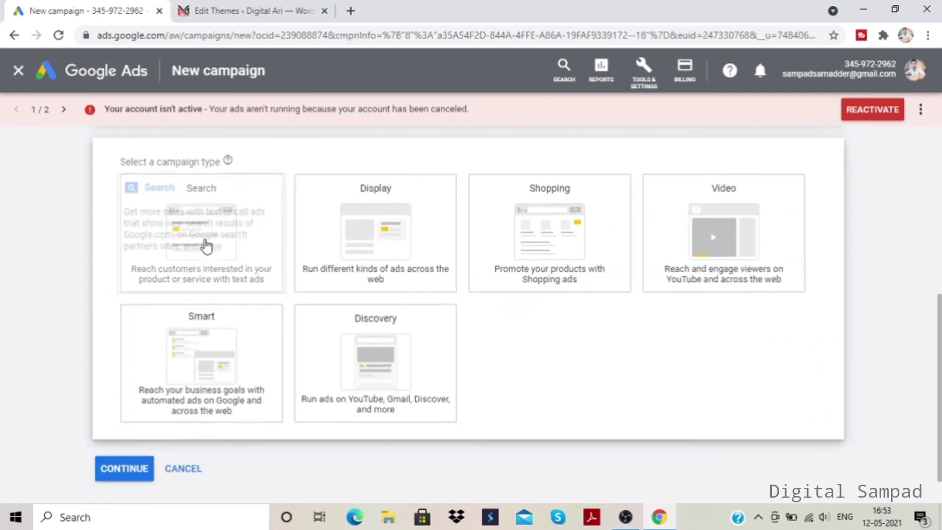
pyautogui.scroll(7, 199, 273)
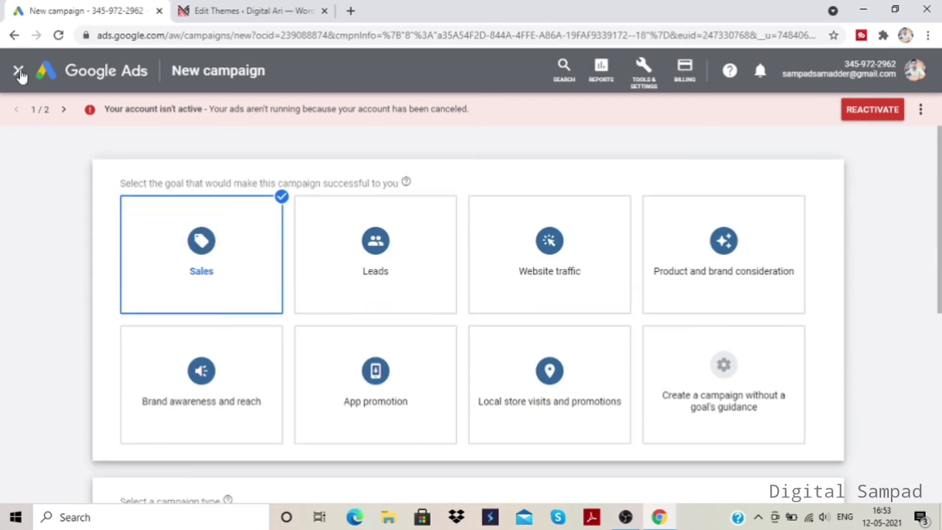
pyautogui.moveTo(258, 204)
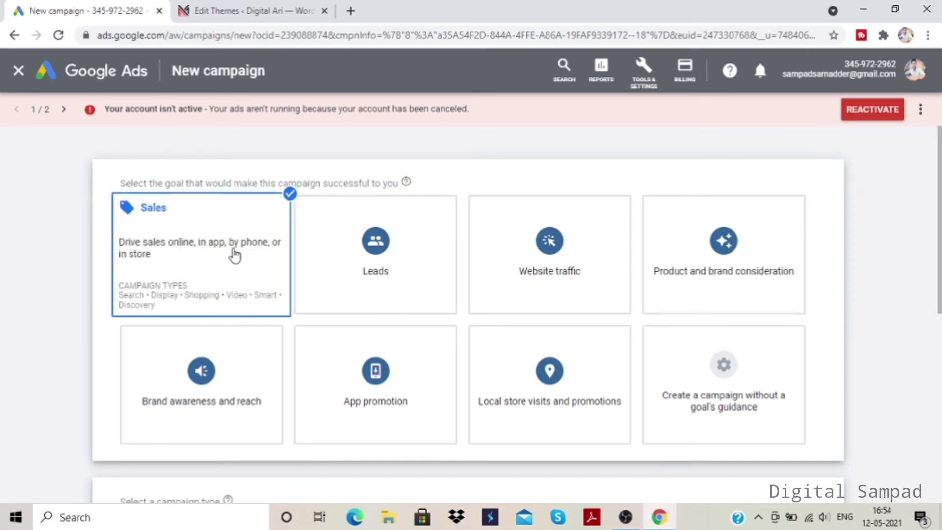
# - Choose the Search campaign type with website visits as the way to reach the goal, and continue to the campaign settings
pyautogui.scroll(-7, 235, 255)
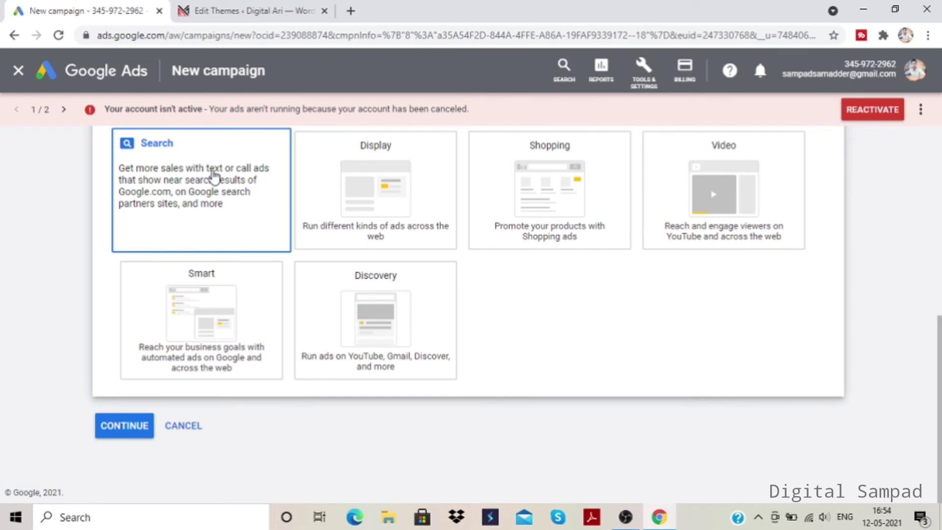
pyautogui.click(213, 176)
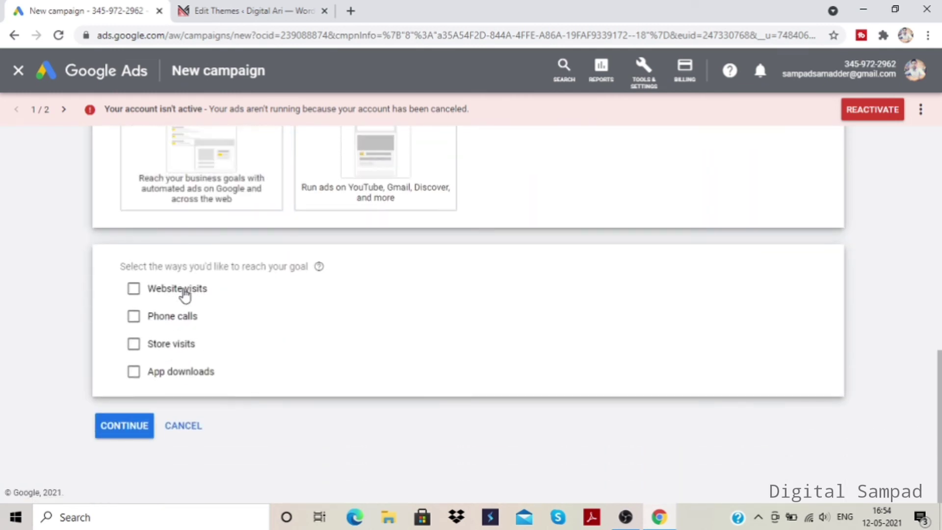
pyautogui.click(184, 294)
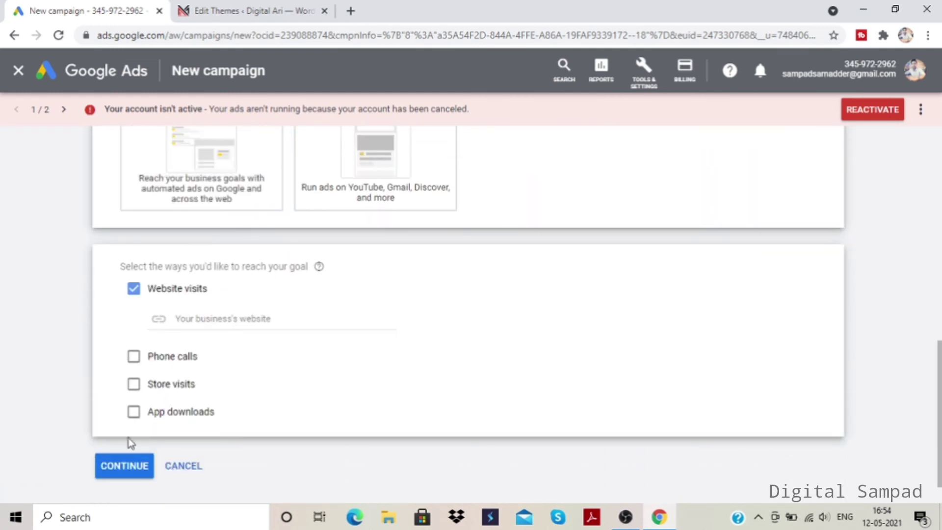
pyautogui.click(122, 467)
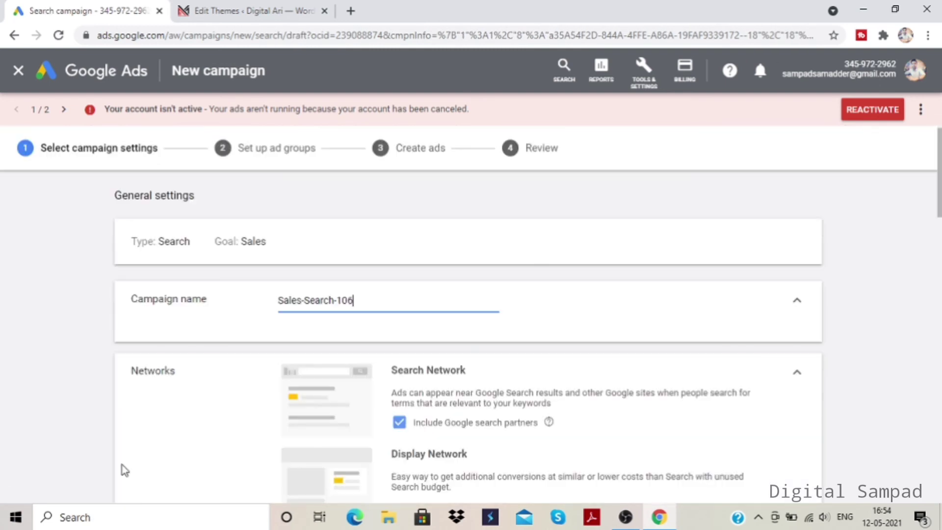
# - Review the campaign settings down to the ad extensions, expanding the additional settings to check which conversion action the campaign uses
pyautogui.scroll(-7, 488, 216)
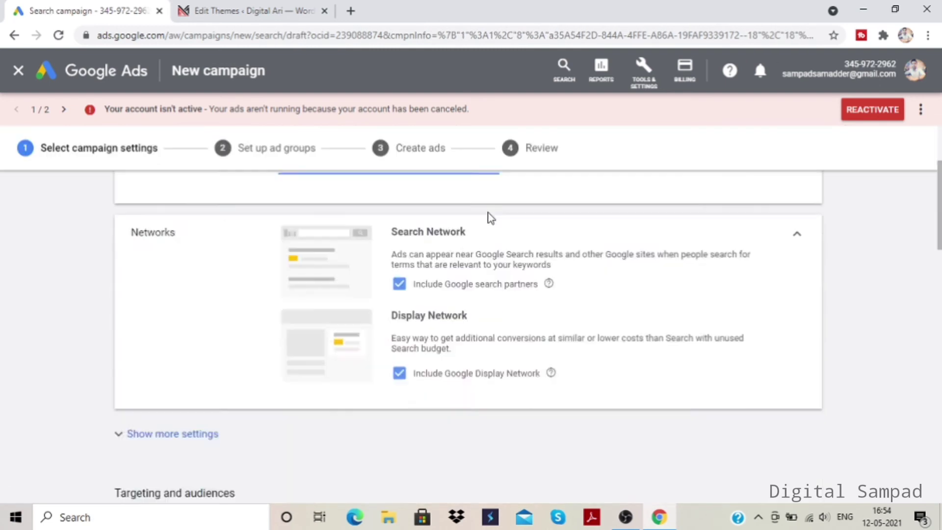
pyautogui.scroll(-7, 457, 309)
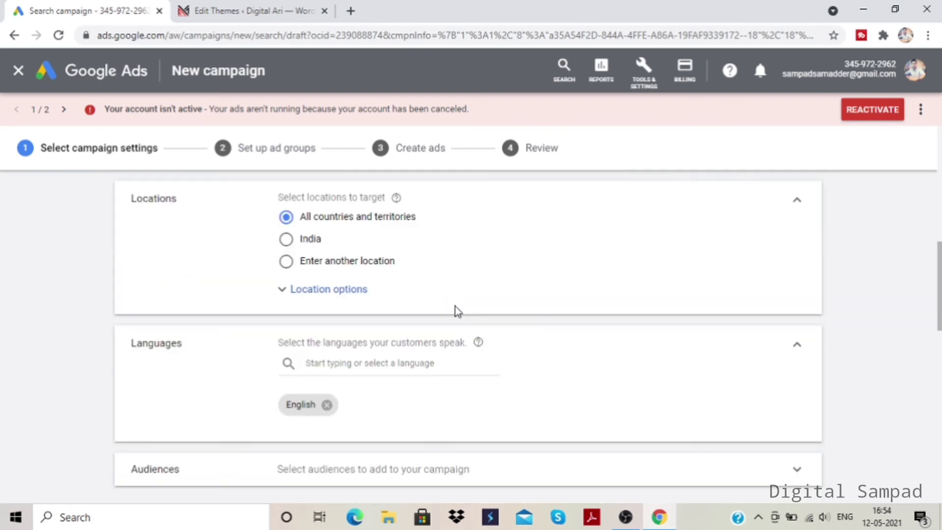
pyautogui.scroll(-4, 349, 340)
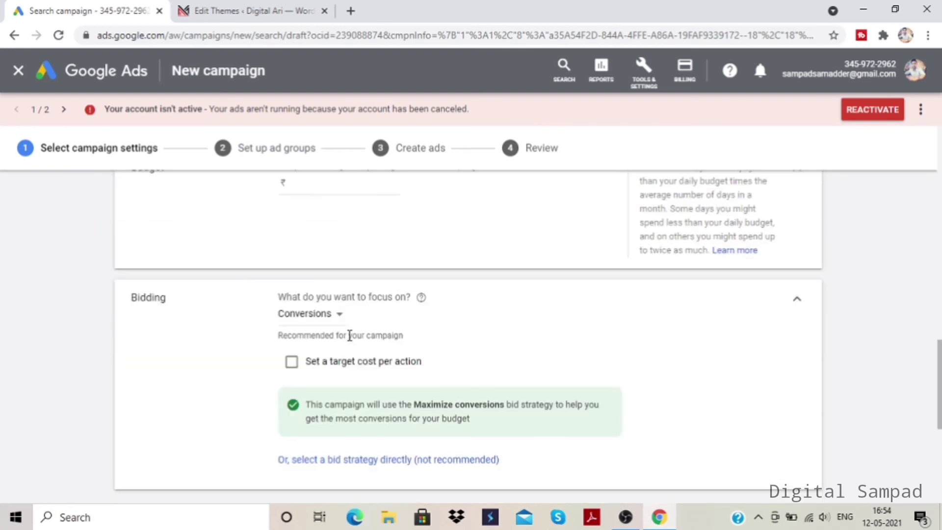
pyautogui.scroll(-5, 265, 317)
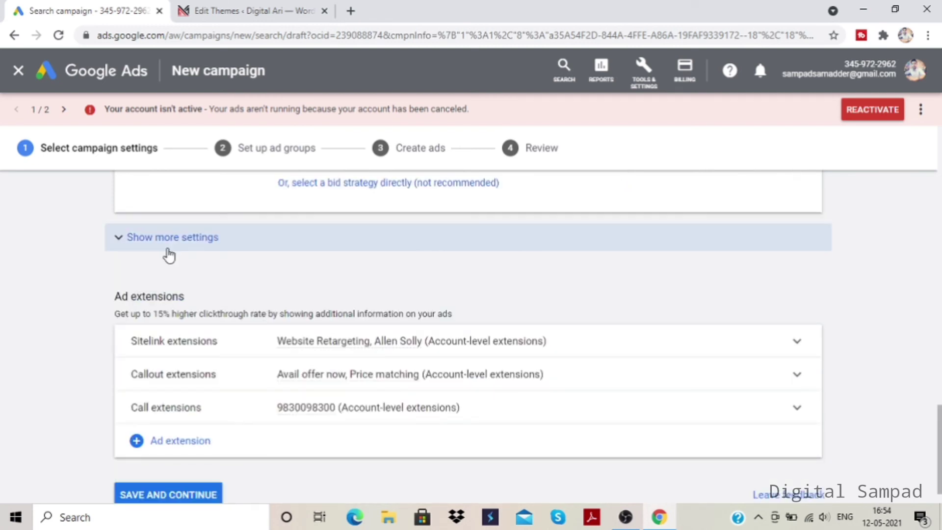
pyautogui.click(171, 250)
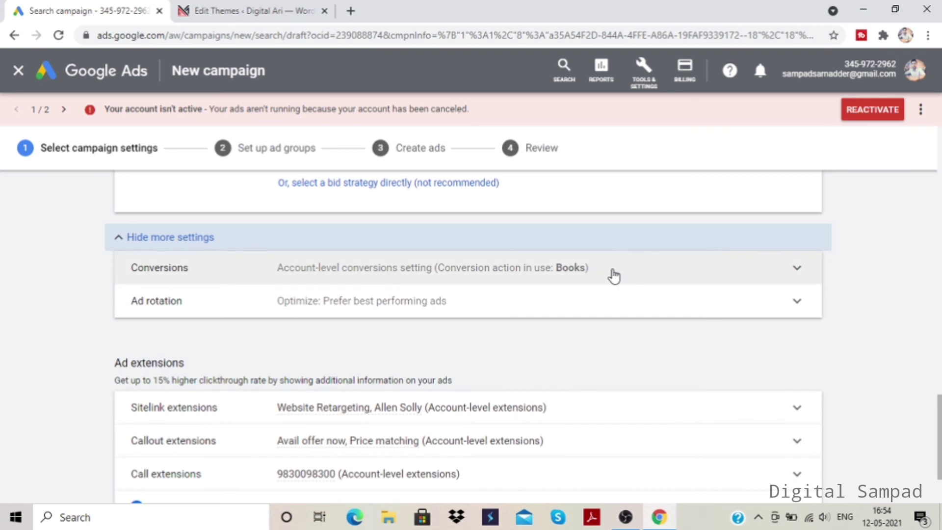
pyautogui.click(619, 275)
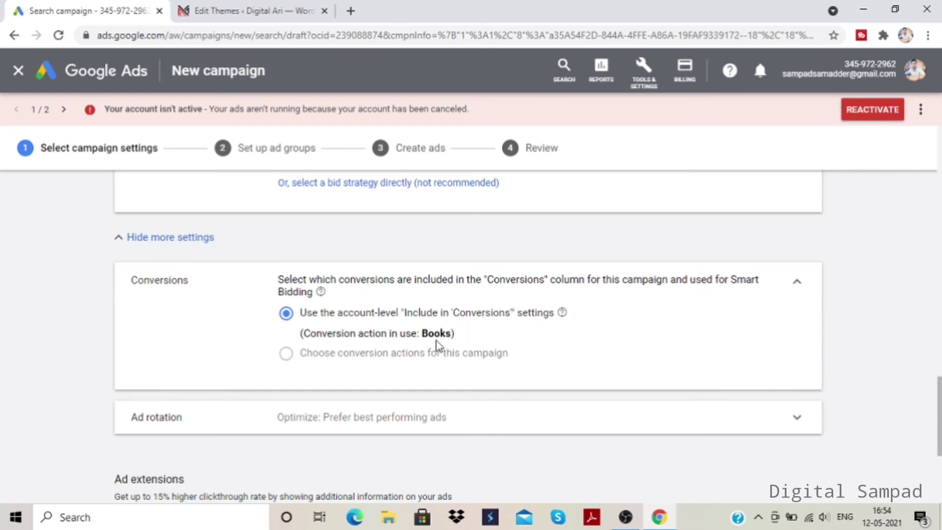
pyautogui.moveTo(439, 350)
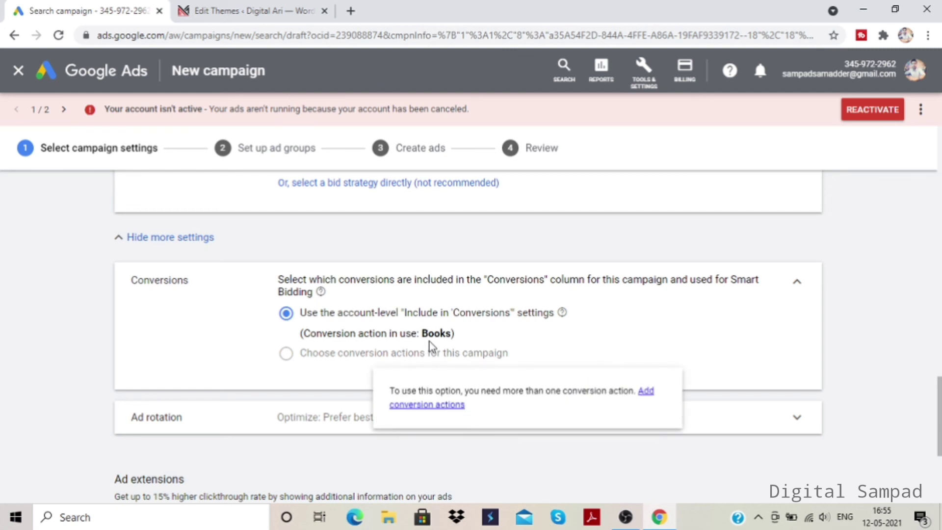
pyautogui.scroll(-5, 230, 309)
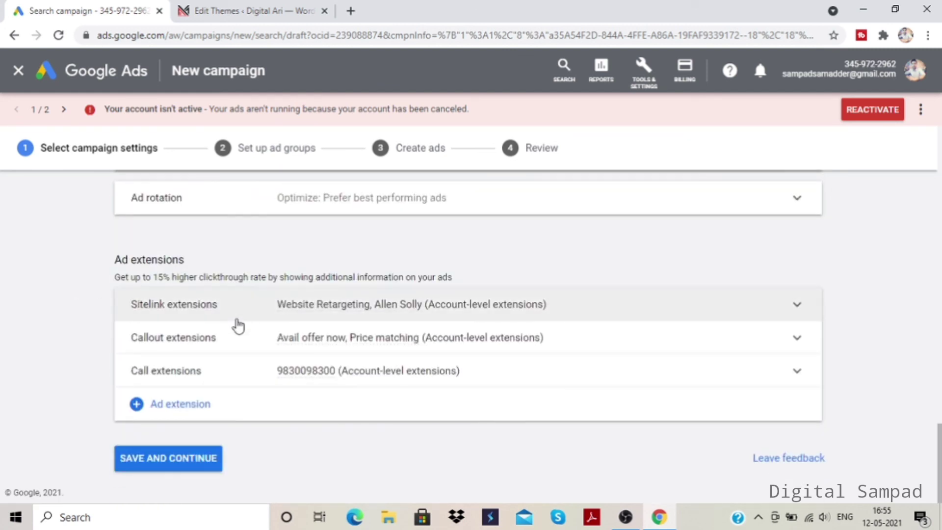
pyautogui.scroll(5, 238, 326)
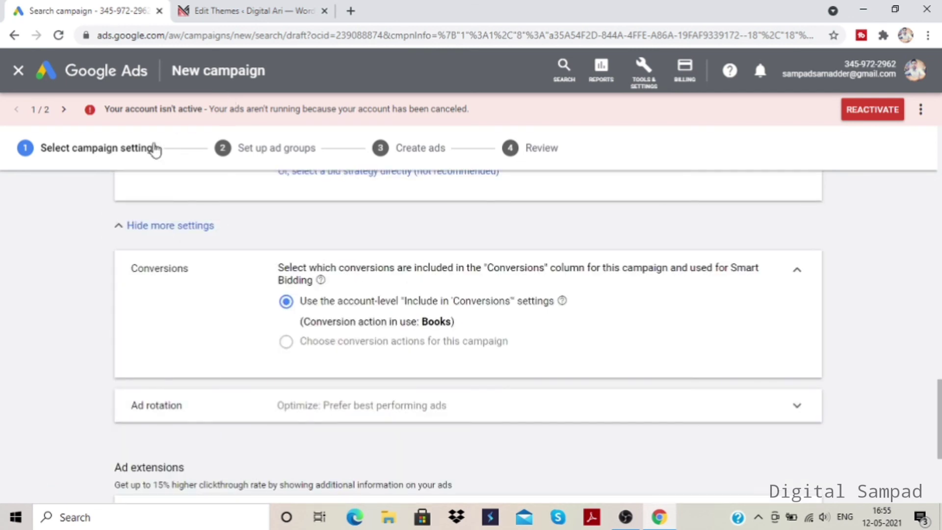